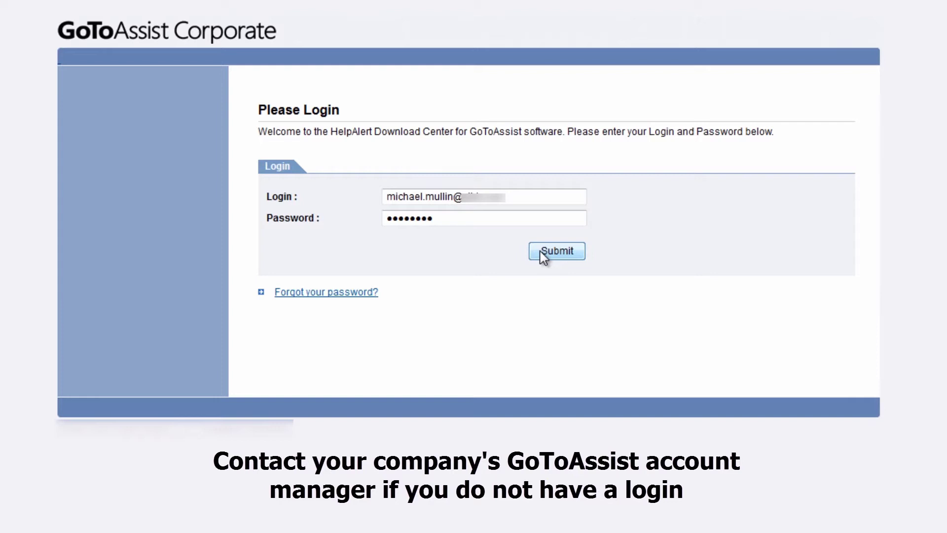
Submit the Download Center login and save GoToAssist_Corporate_HelpAlert.exe (6.2 MB) to the desktop.
click(543, 256)
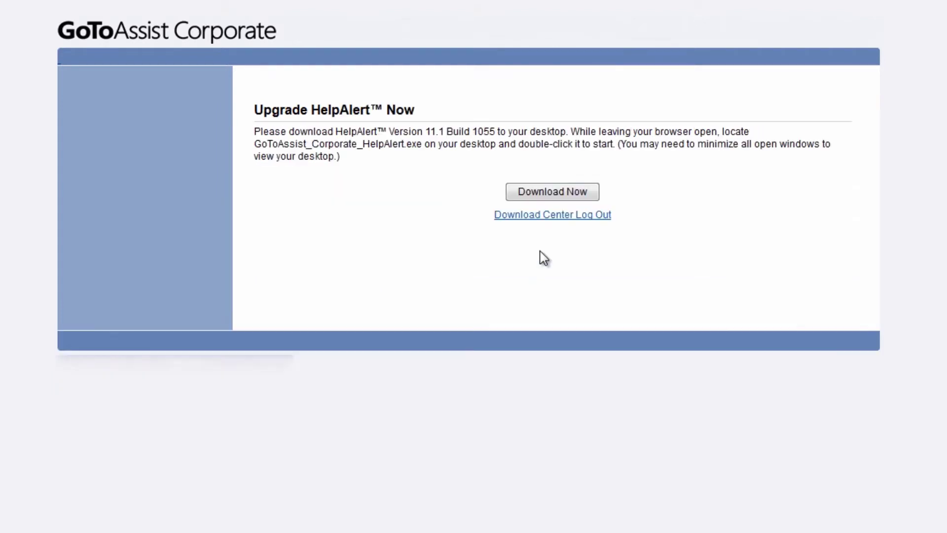
click(554, 193)
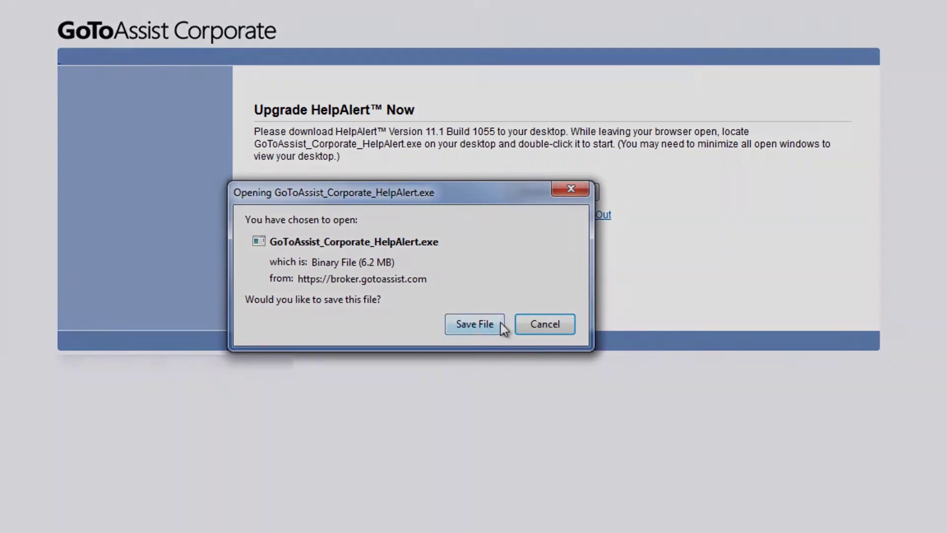
click(498, 324)
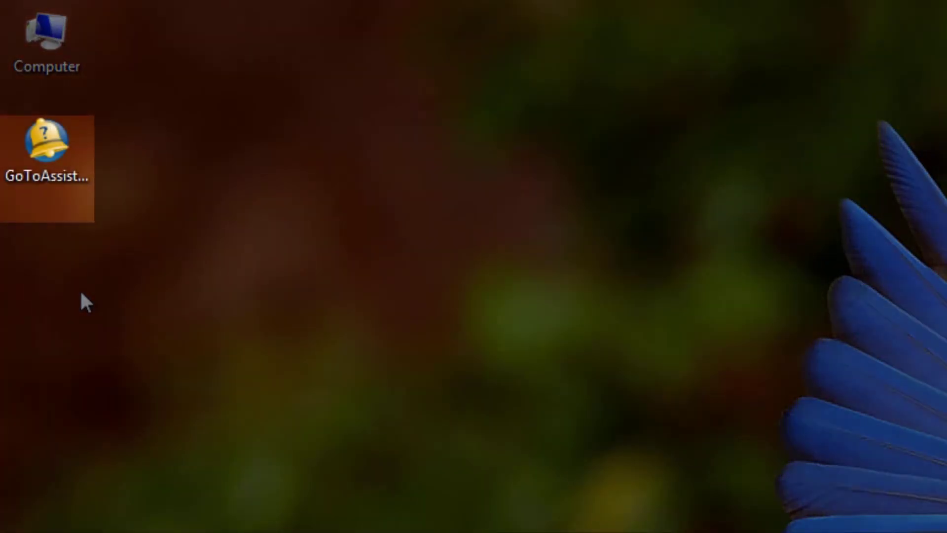
click(64, 149)
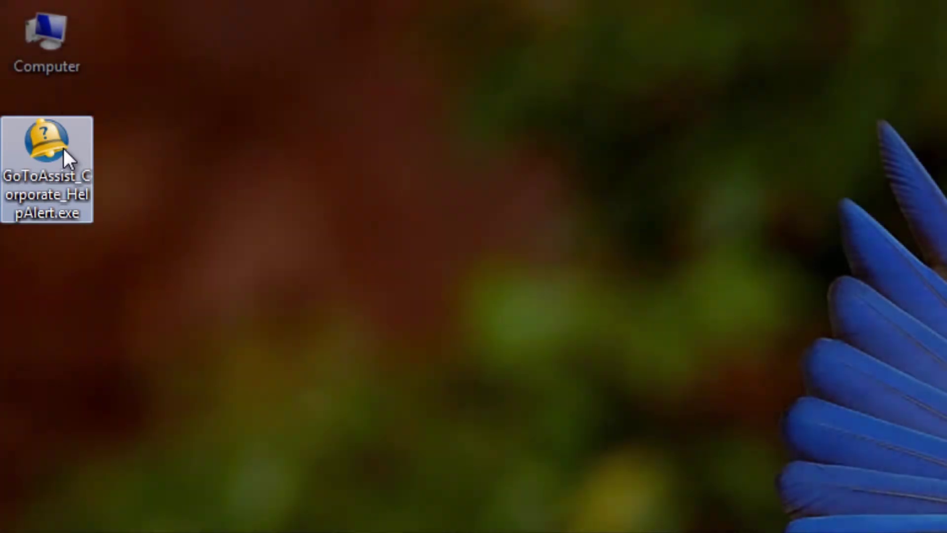
Launch HelpAlert from its desktop icon and log in with the Representative role.
double_click(63, 148)
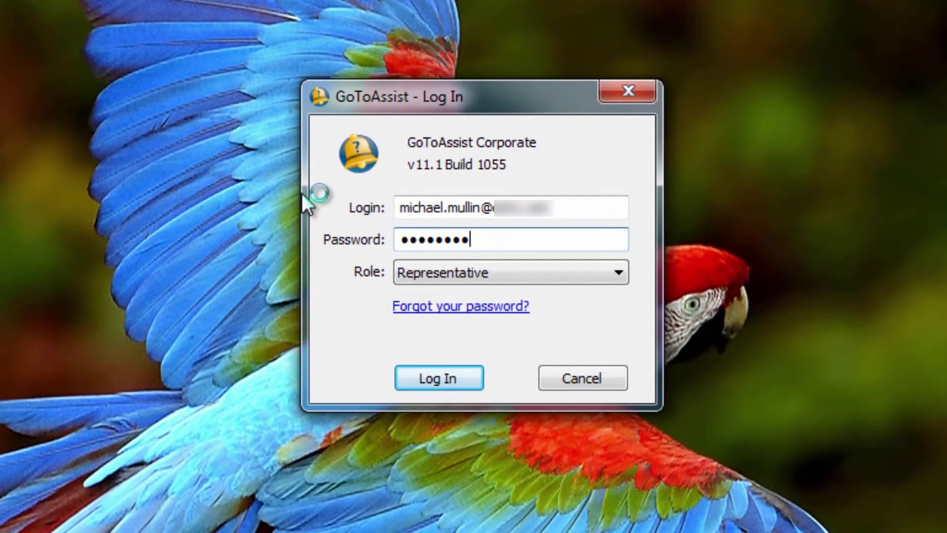
click(433, 379)
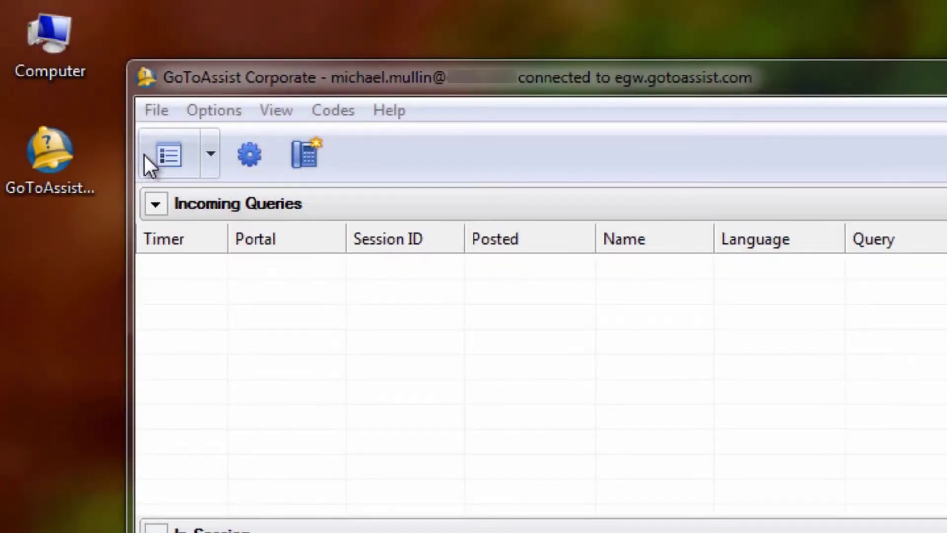
Browse the File and Options menus, then toggle View > In Session off and back on.
click(152, 118)
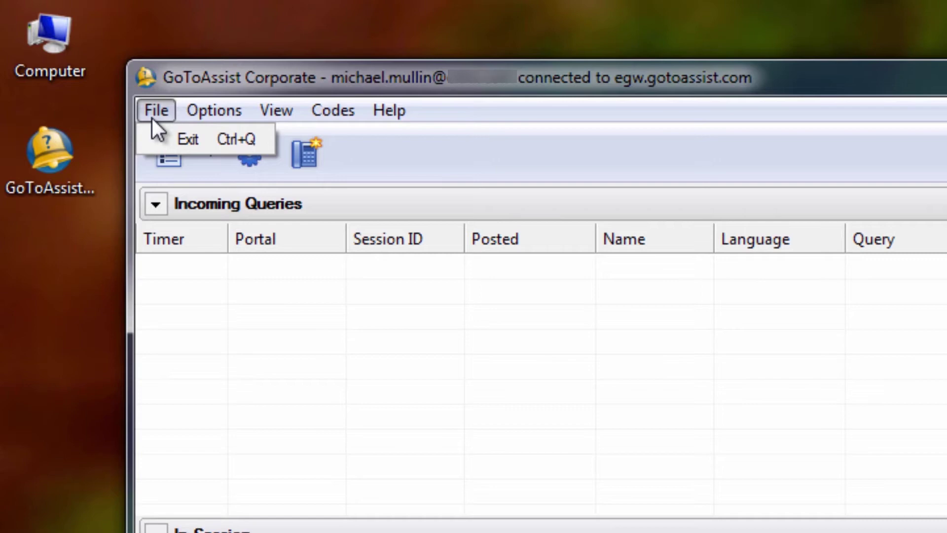
mouse_move(215, 114)
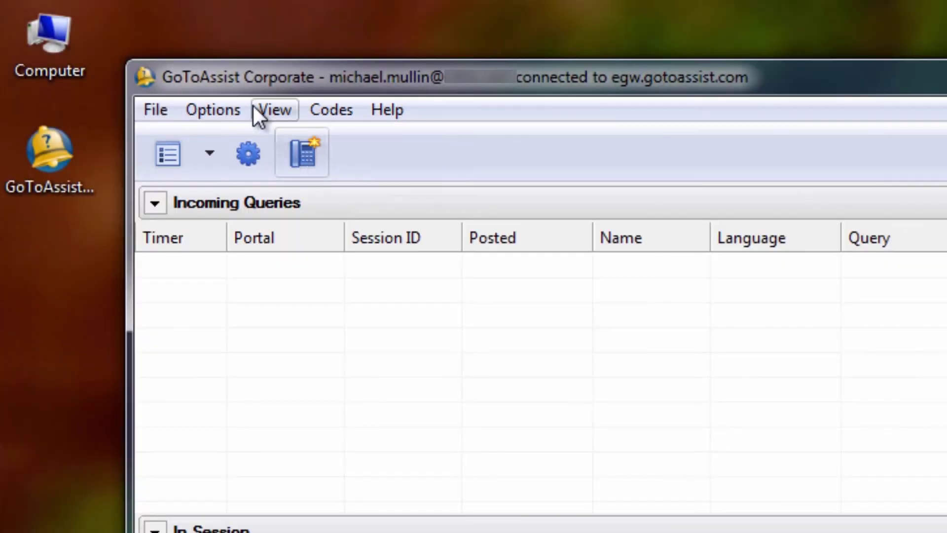
click(253, 106)
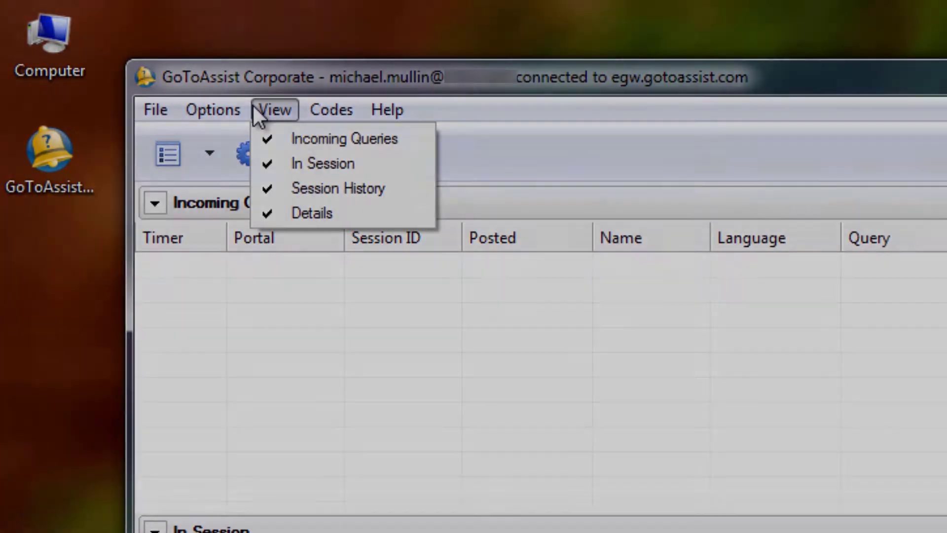
click(322, 164)
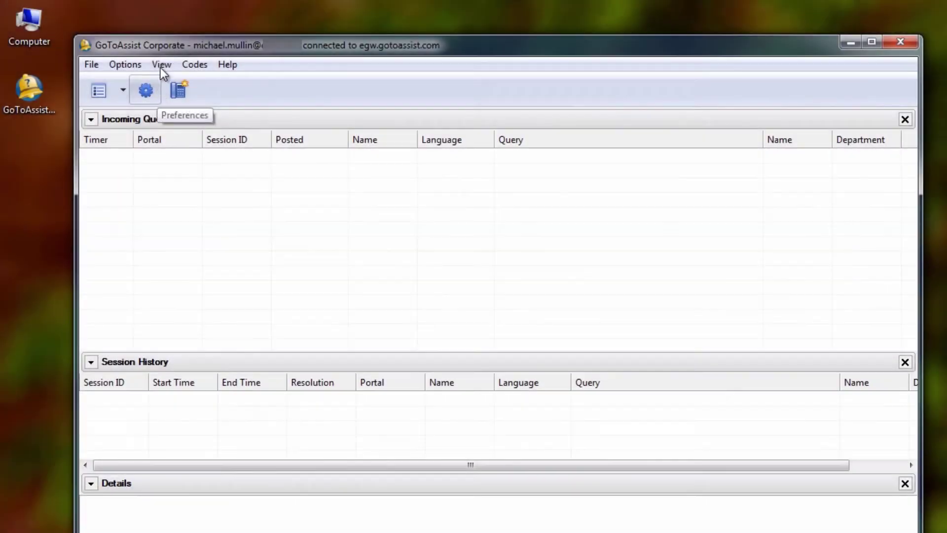
click(274, 110)
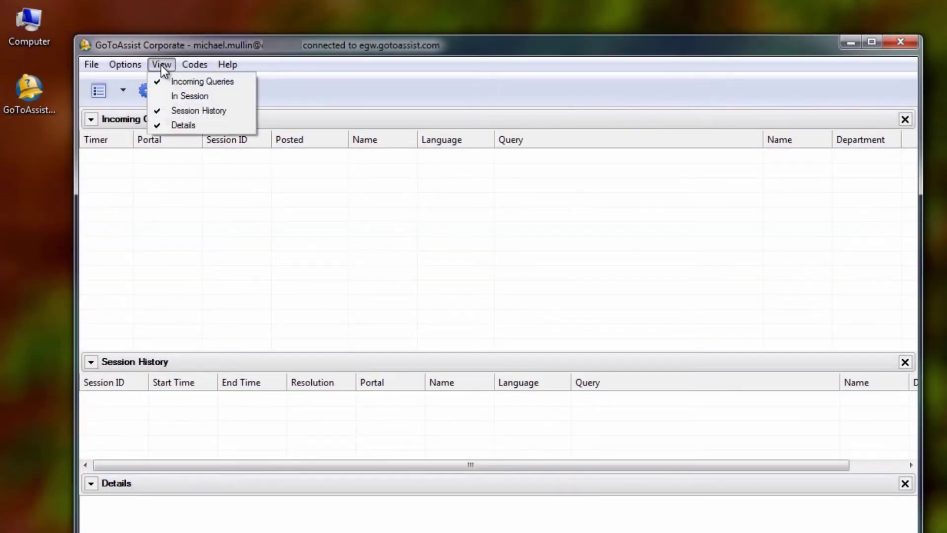
click(159, 96)
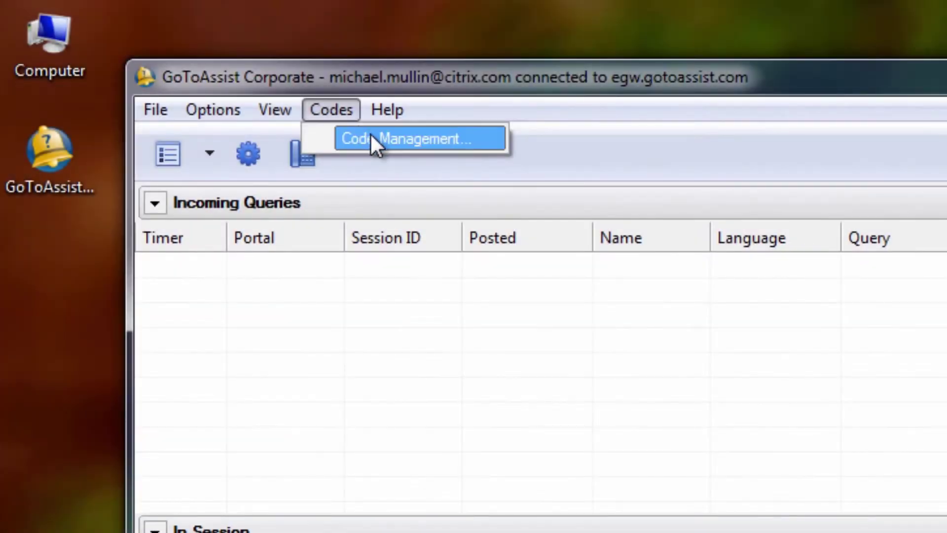
Create a new session code for Customer [001] in Code Management, then glance through the Help menu.
click(372, 140)
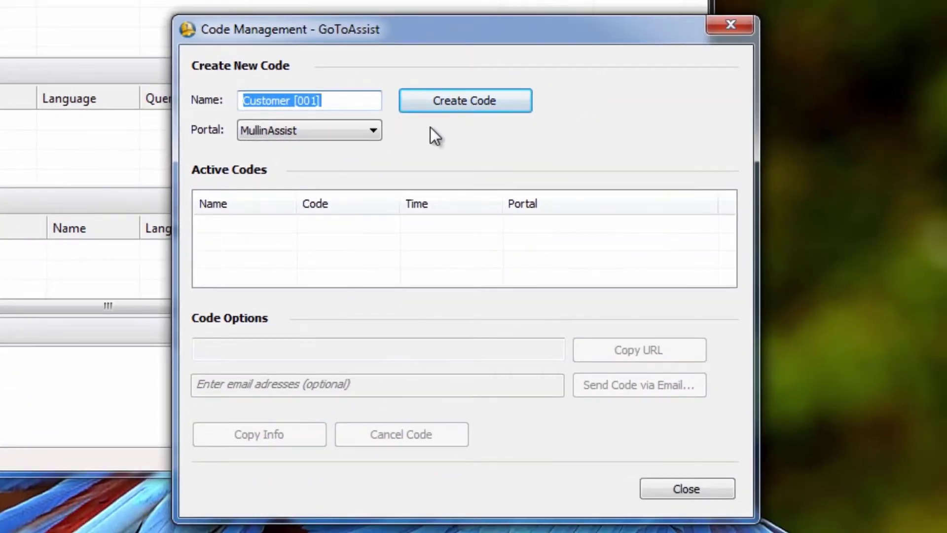
click(432, 100)
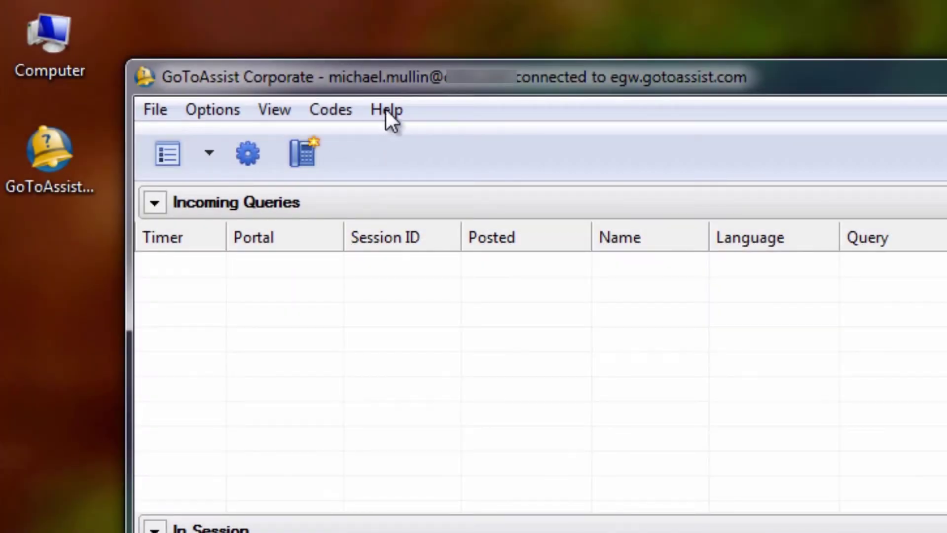
click(387, 110)
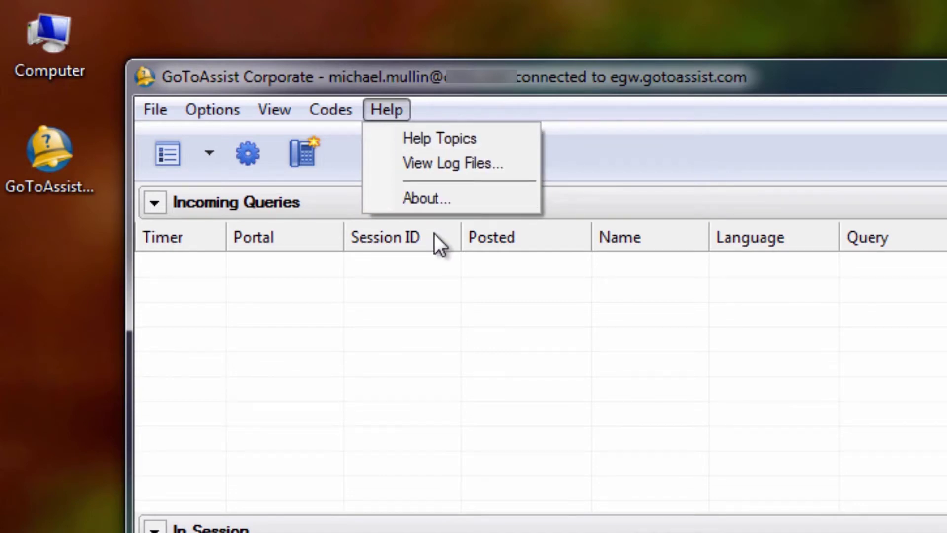
click(584, 151)
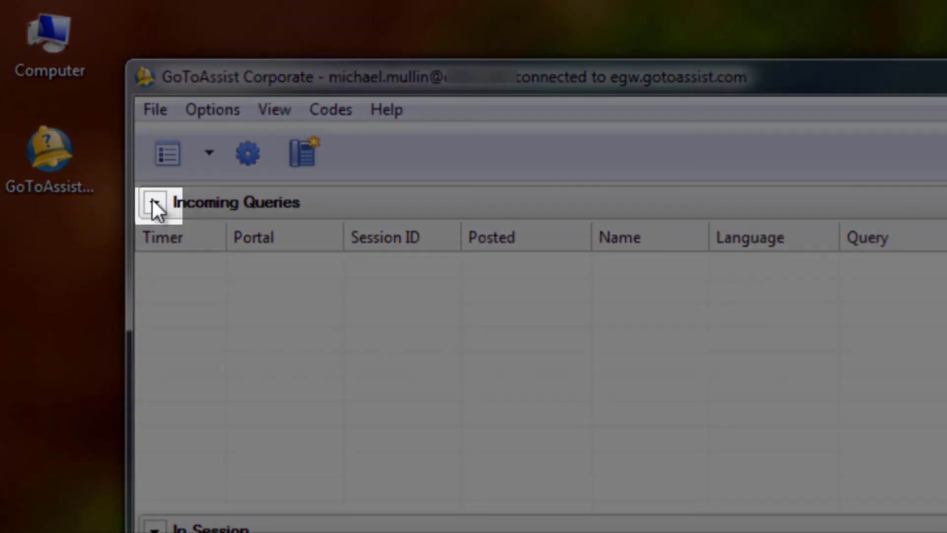
click(153, 199)
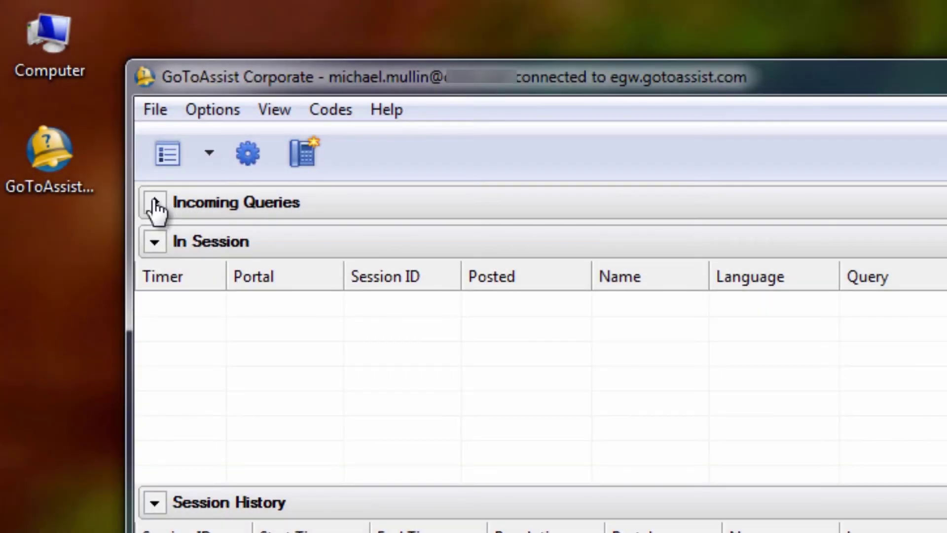
click(153, 201)
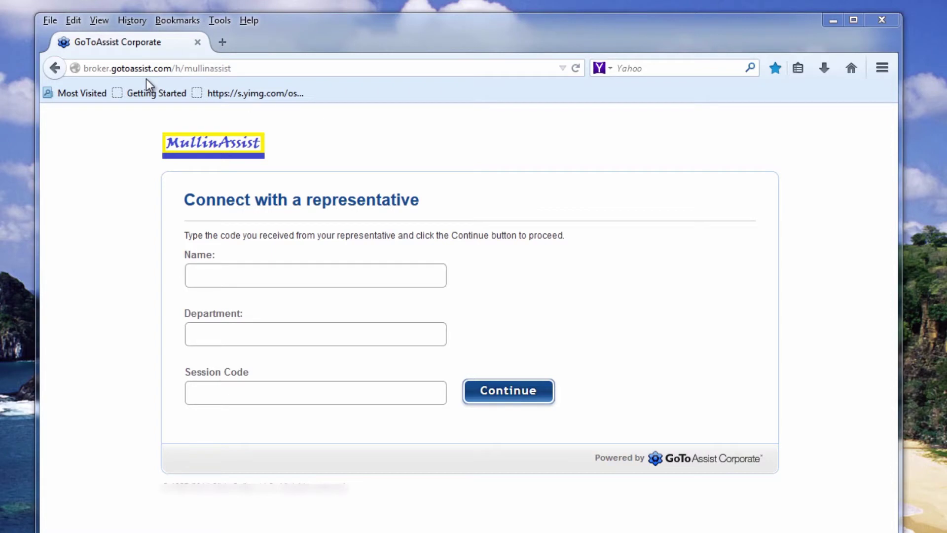
Enter the customer's name, IT department and session code on the portal form and continue.
click(212, 275)
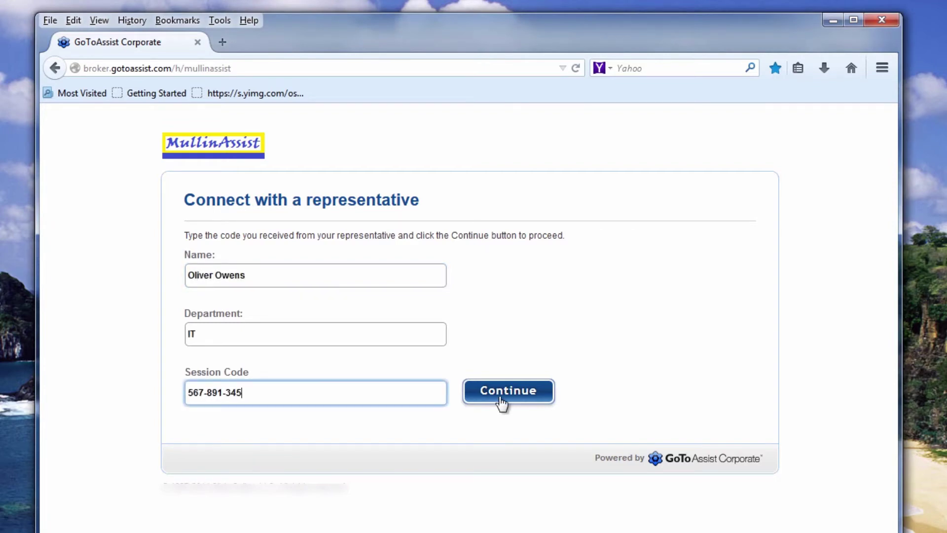
click(500, 399)
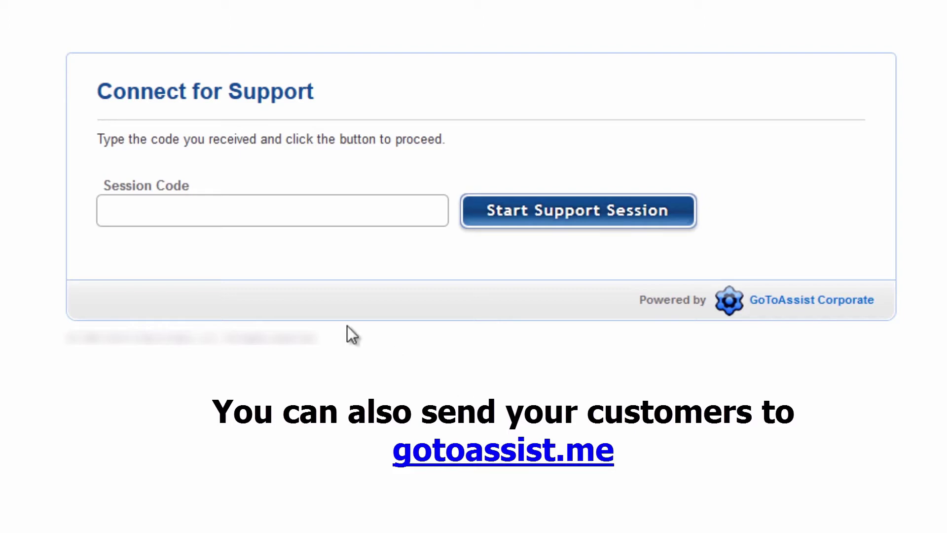
Type the session code into the Session Code field on Connect for Support.
click(179, 214)
text(567-891-345)
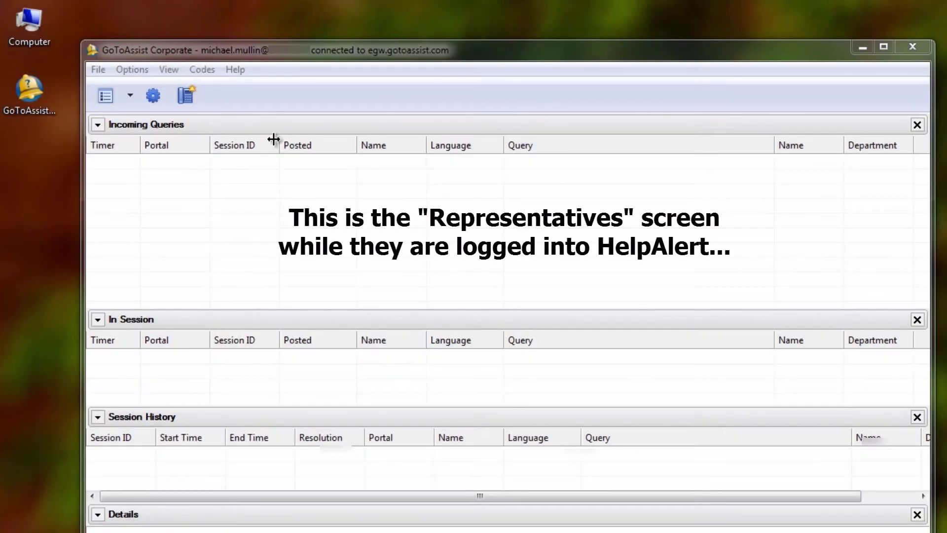
Create a new session code for Customer [002] and begin entering the customer's name on the portal.
click(208, 70)
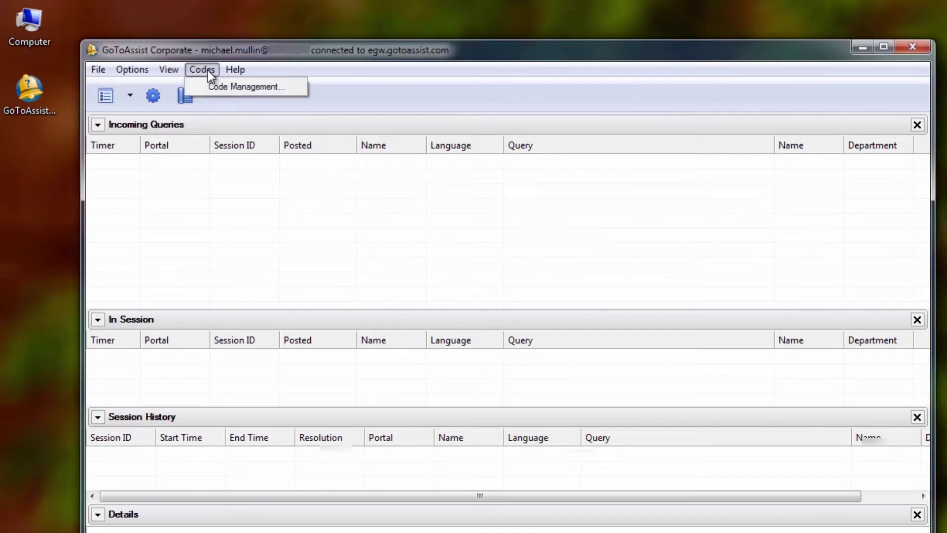
click(217, 86)
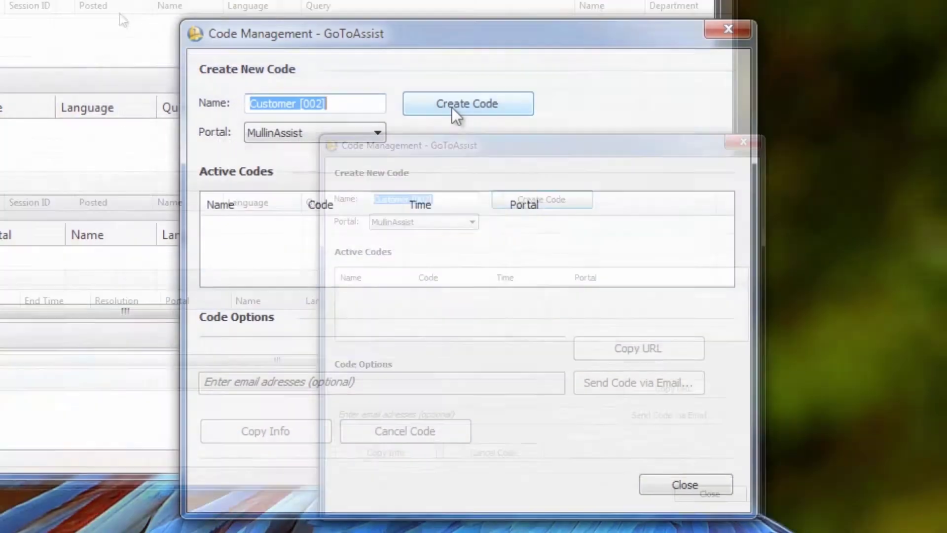
click(451, 108)
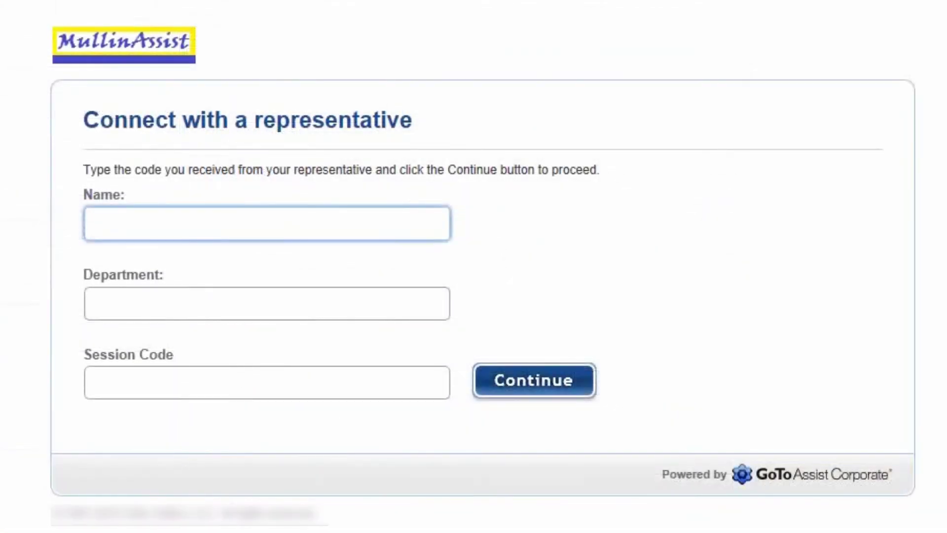
click(173, 228)
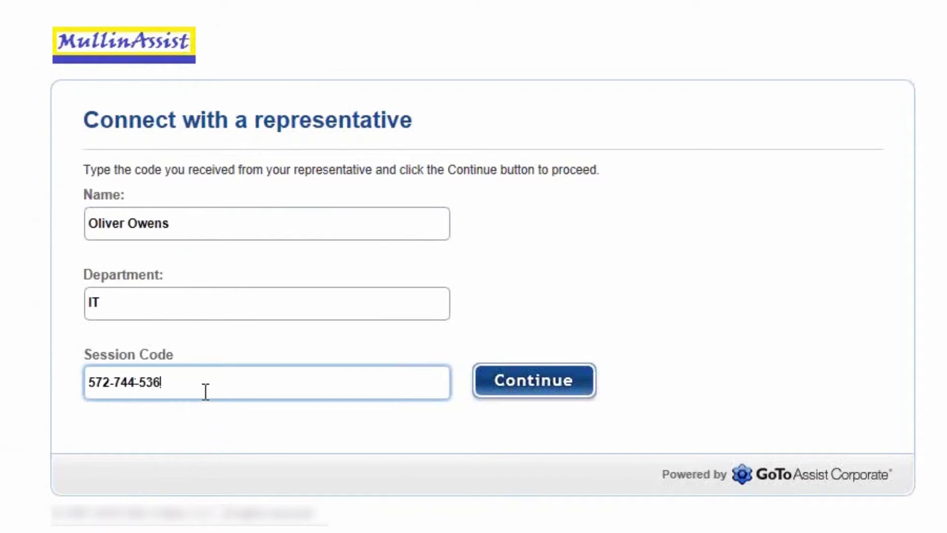
Submit the portal's session-code form so Customer [002] joins a chat with the representative.
click(519, 392)
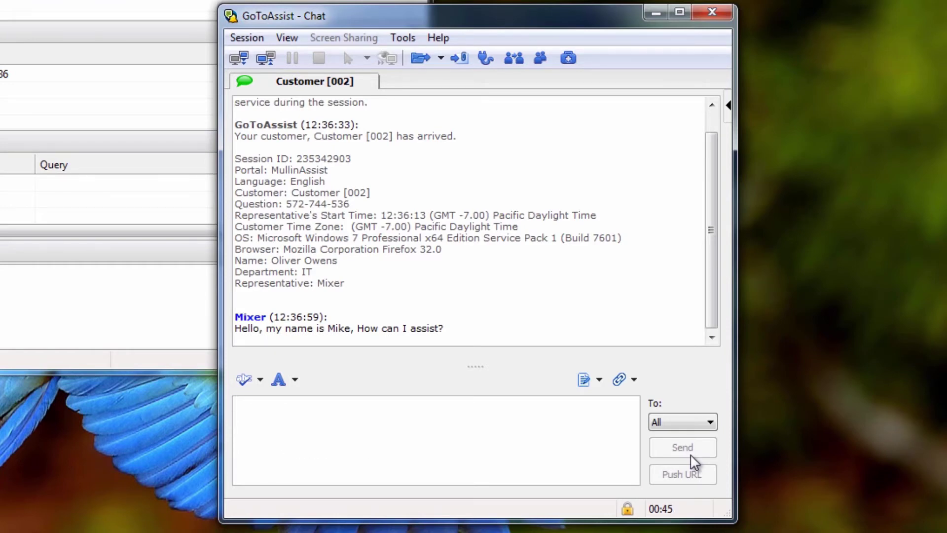
Request the customer's screen via Screen Sharing, then look over the Session and View menus.
click(322, 39)
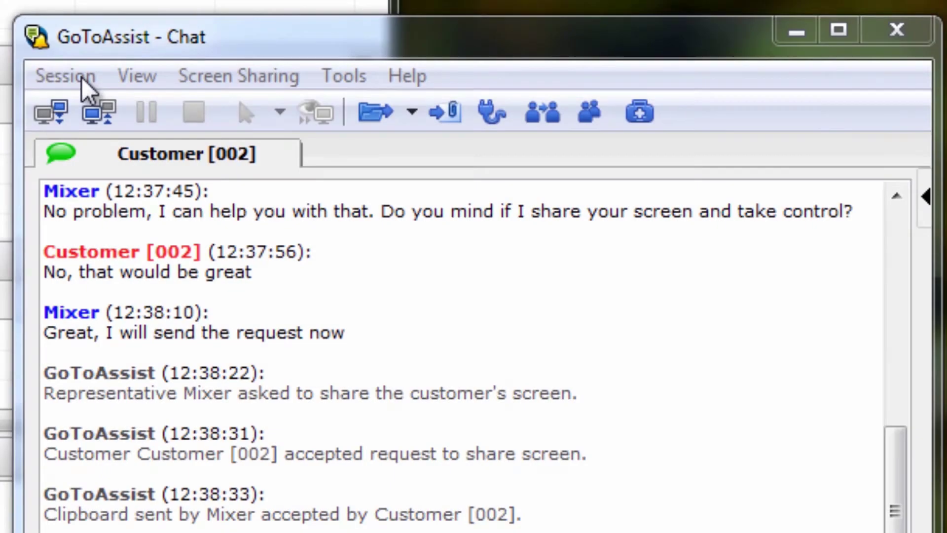
click(78, 77)
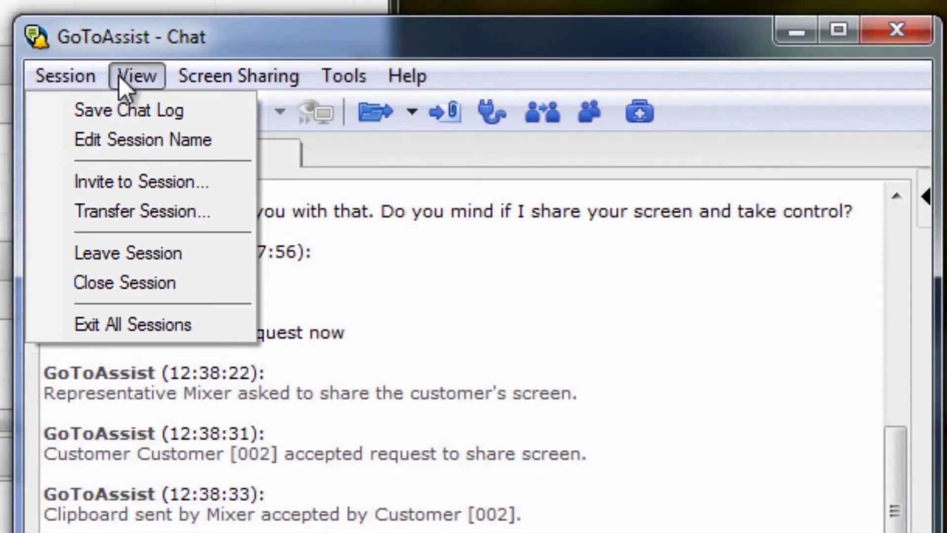
mouse_move(131, 73)
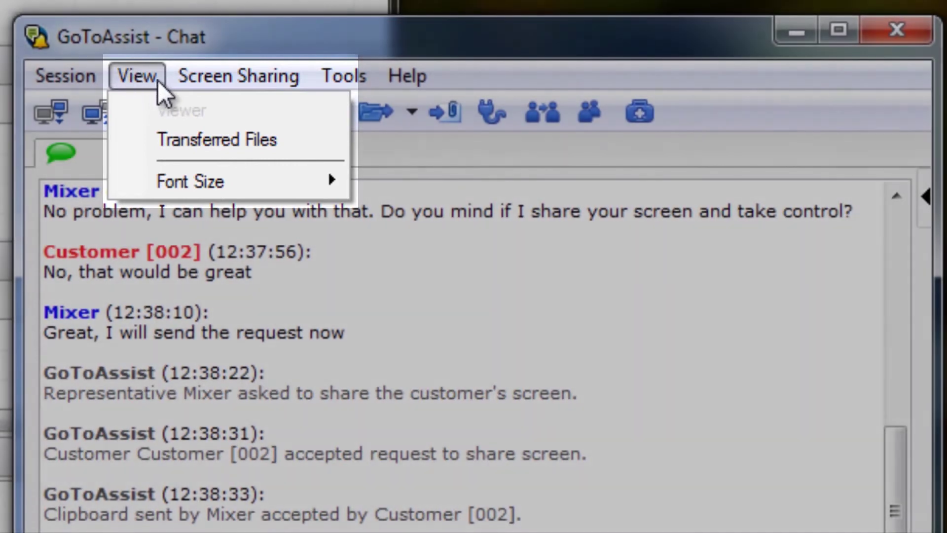
mouse_move(199, 80)
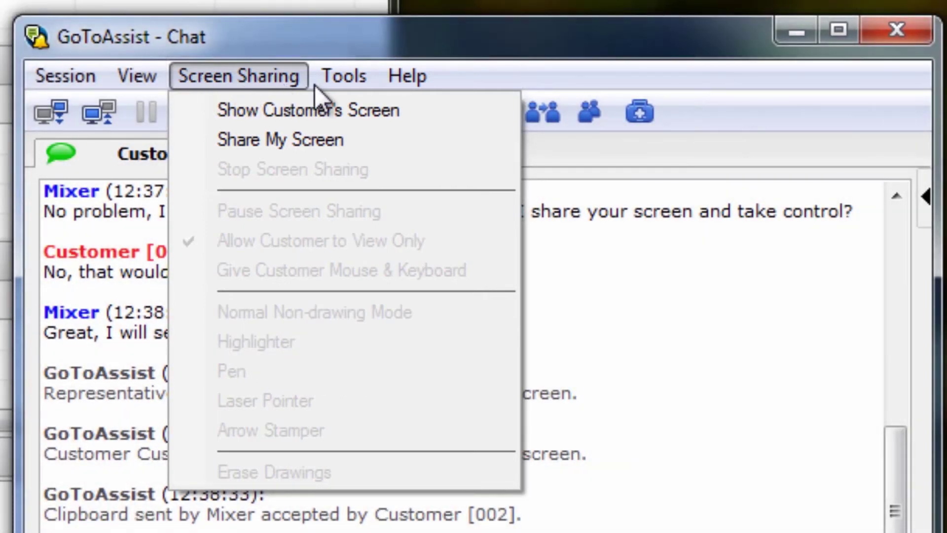
Look over the Tools and Help menus, then close the Chat window to prompt Confirm Exit.
mouse_move(330, 82)
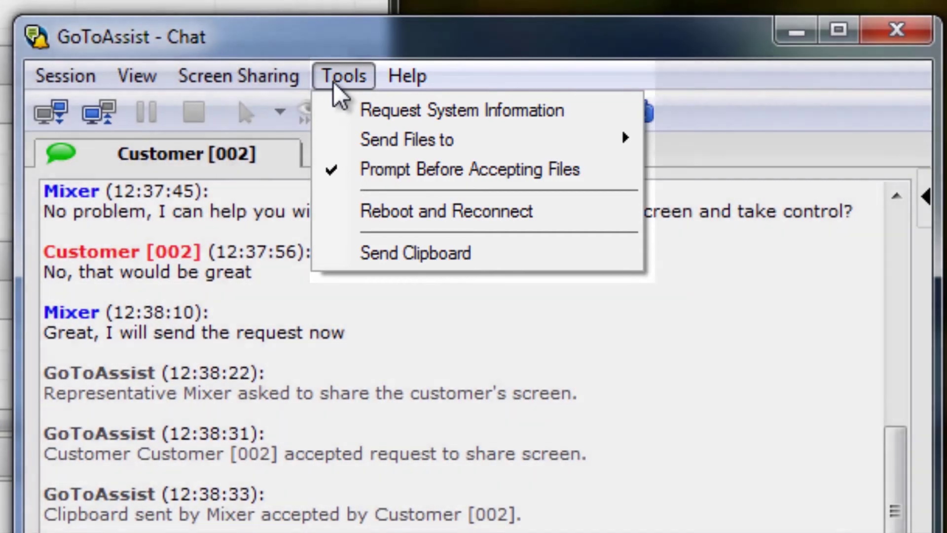
mouse_move(380, 90)
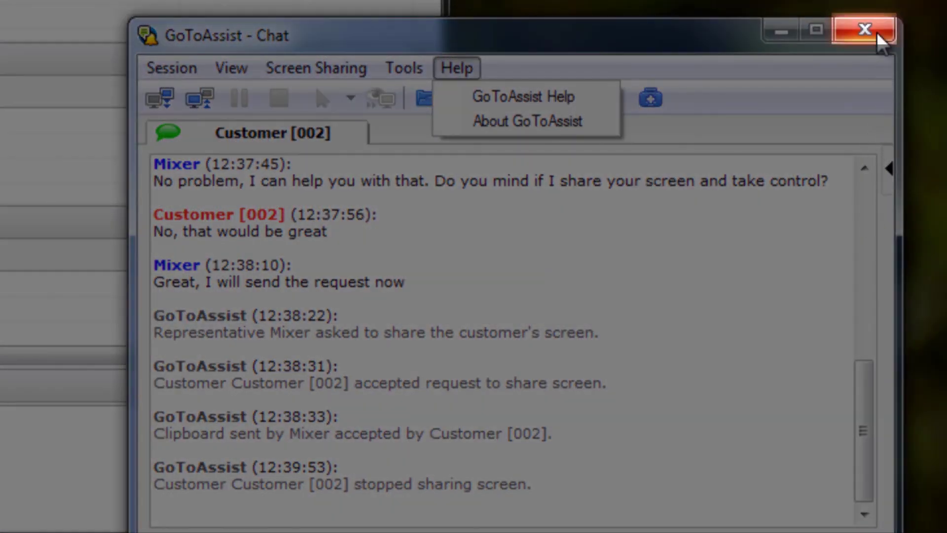
click(868, 30)
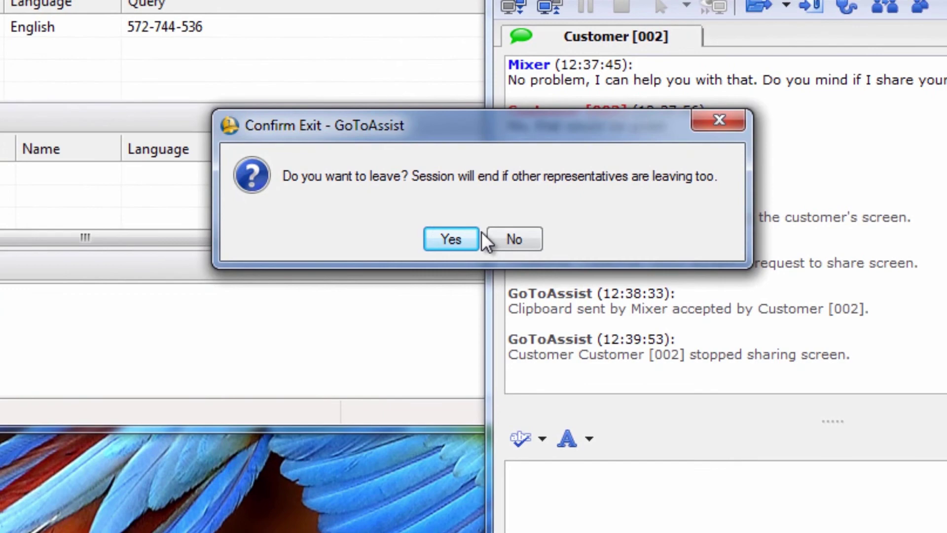
Confirm the exit, then review the viewer's Session, View, Tools, System, Draw and Help menus.
click(467, 238)
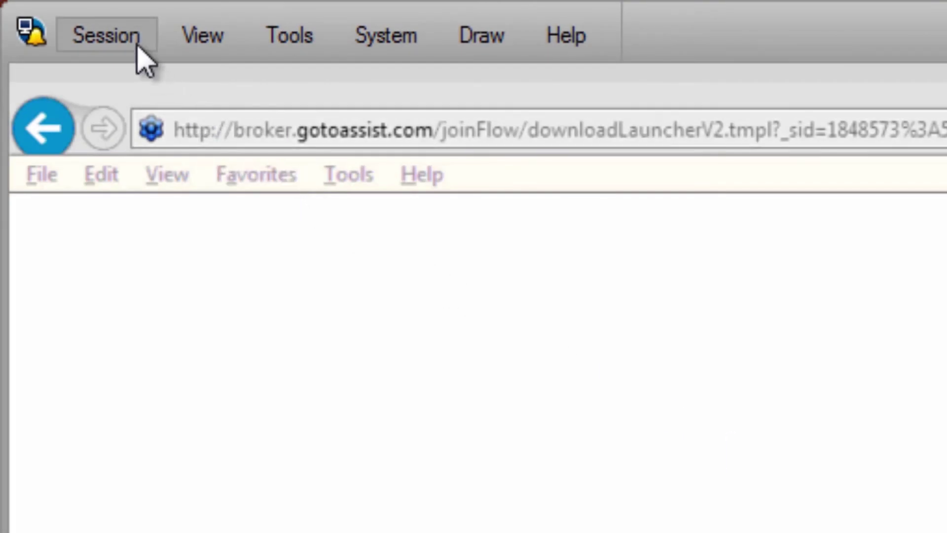
click(106, 36)
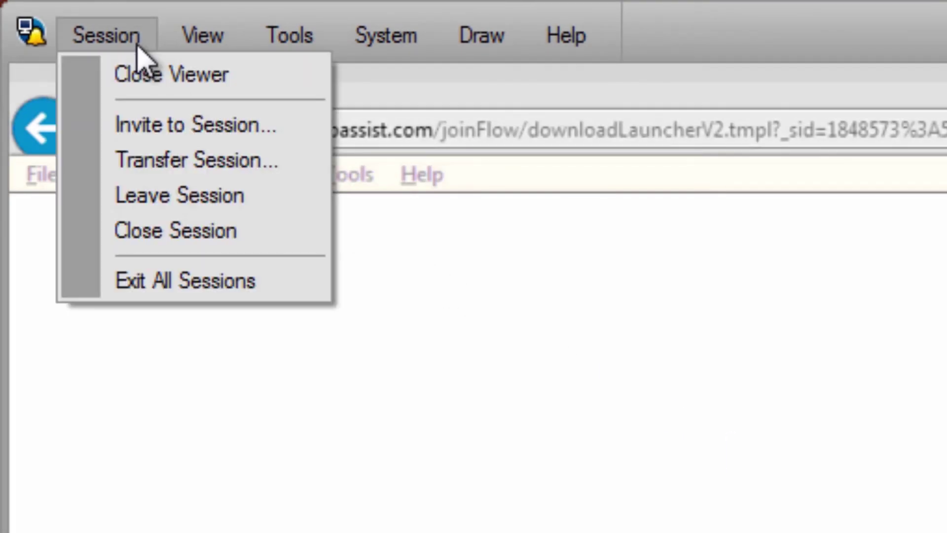
mouse_move(227, 33)
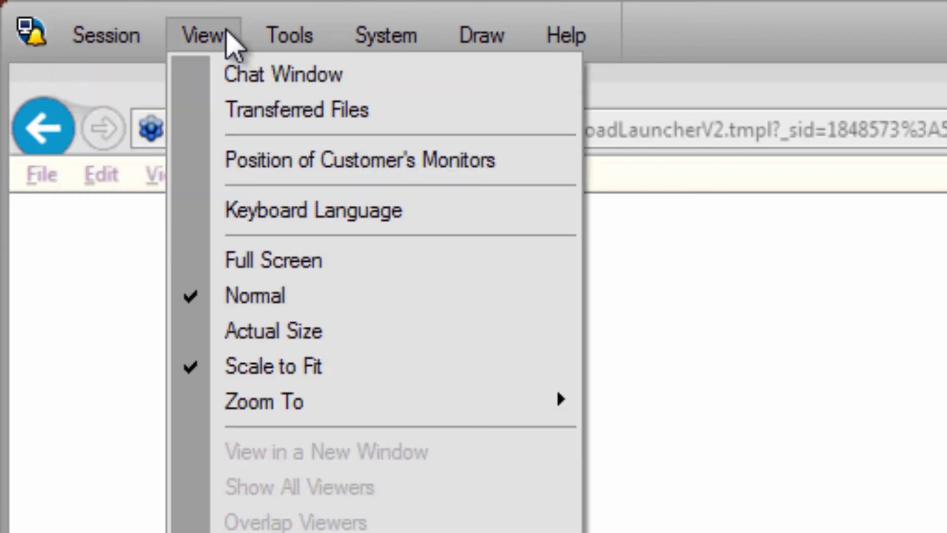
mouse_move(276, 37)
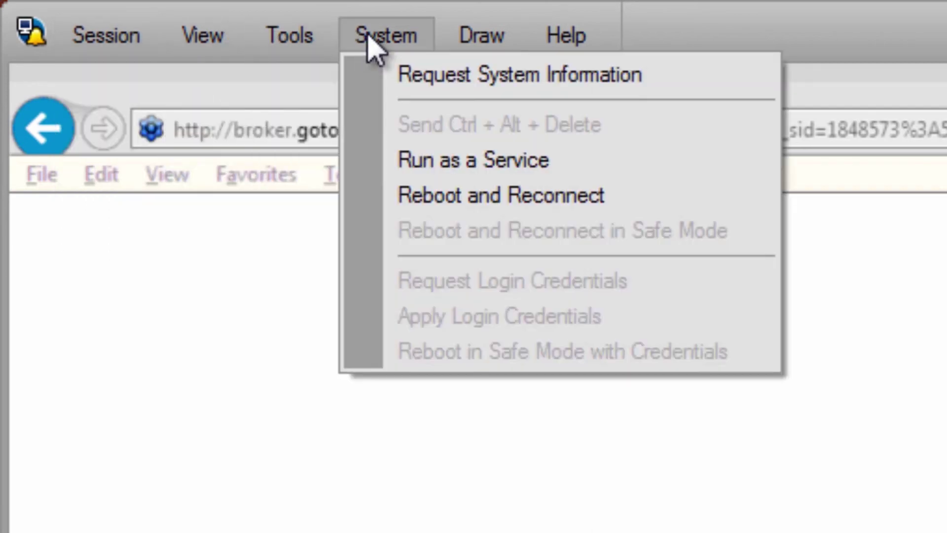
mouse_move(457, 37)
mouse_move(574, 42)
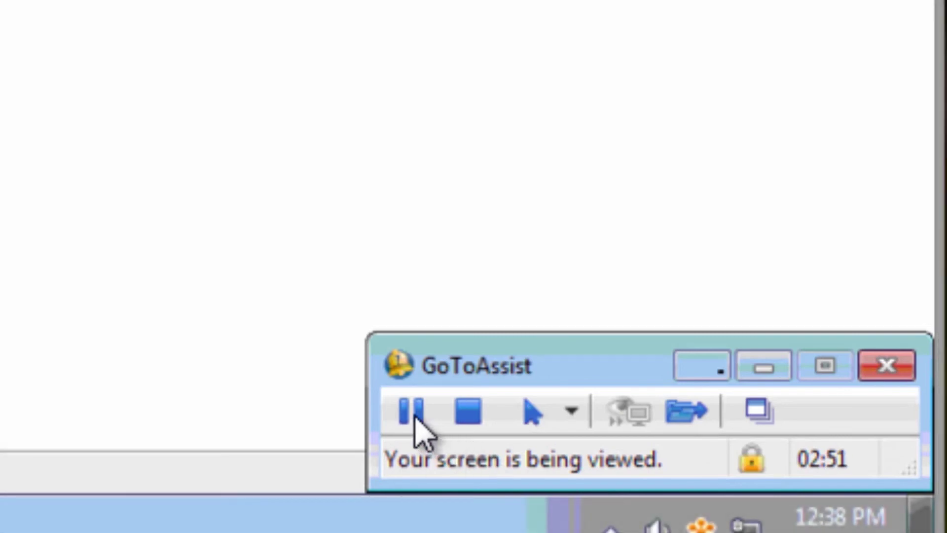
Show the annotation dropdown's drawing and control mode choices.
click(572, 414)
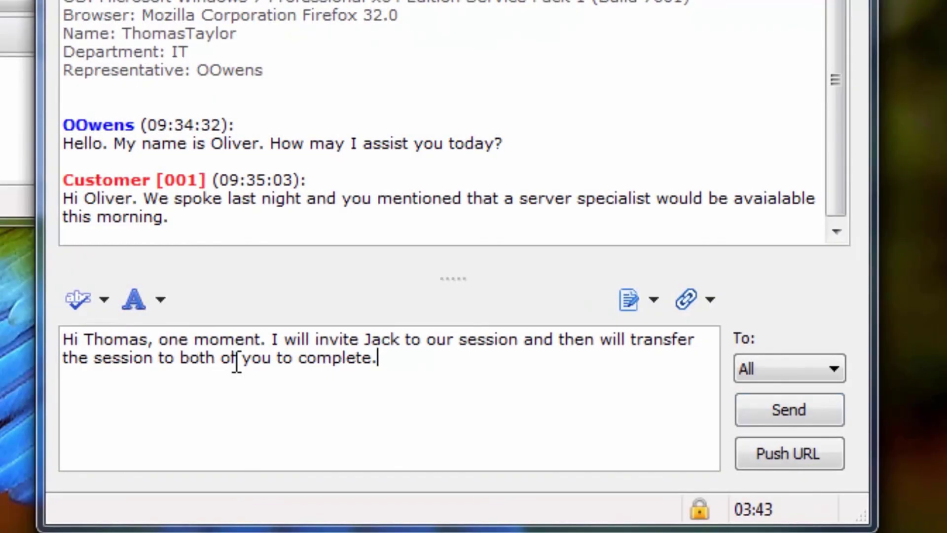
Send the chat reply, then invite a representative to the session with a server-issue comment.
click(752, 412)
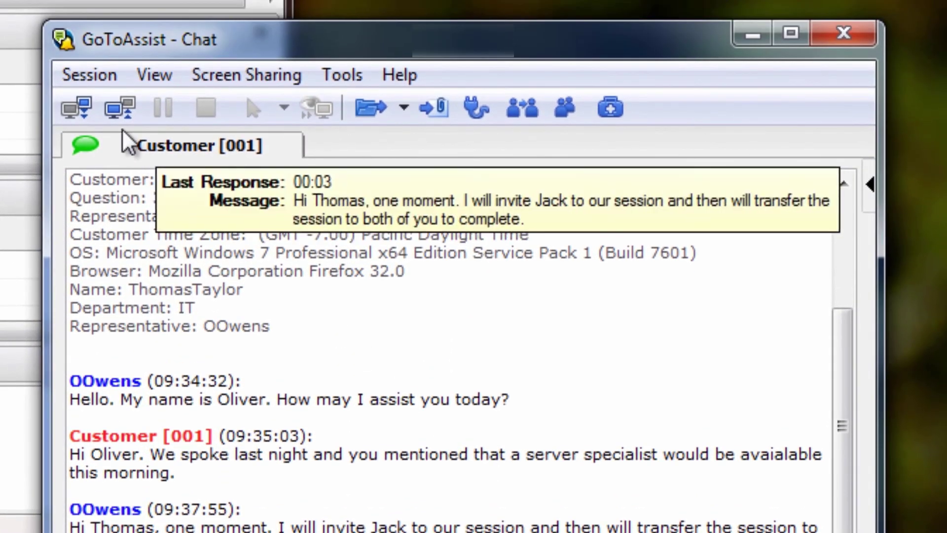
click(96, 78)
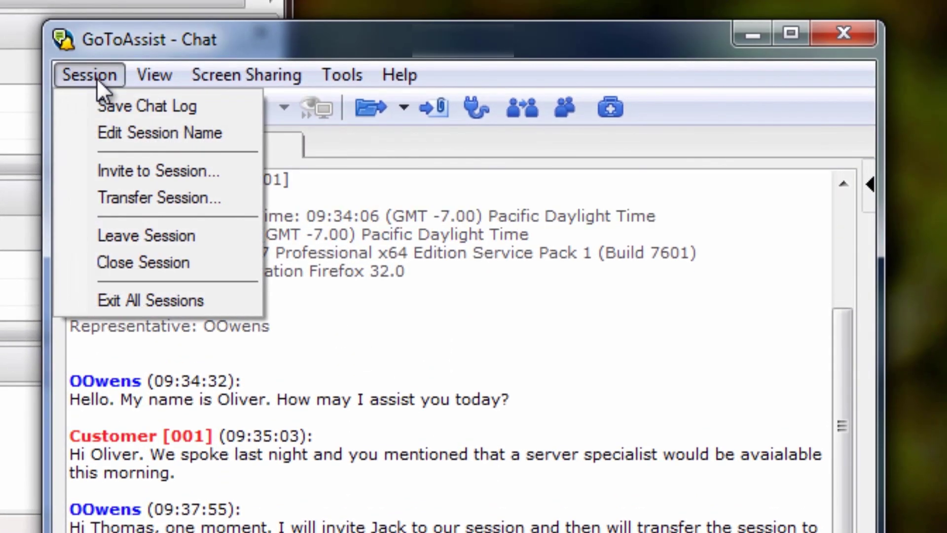
click(111, 170)
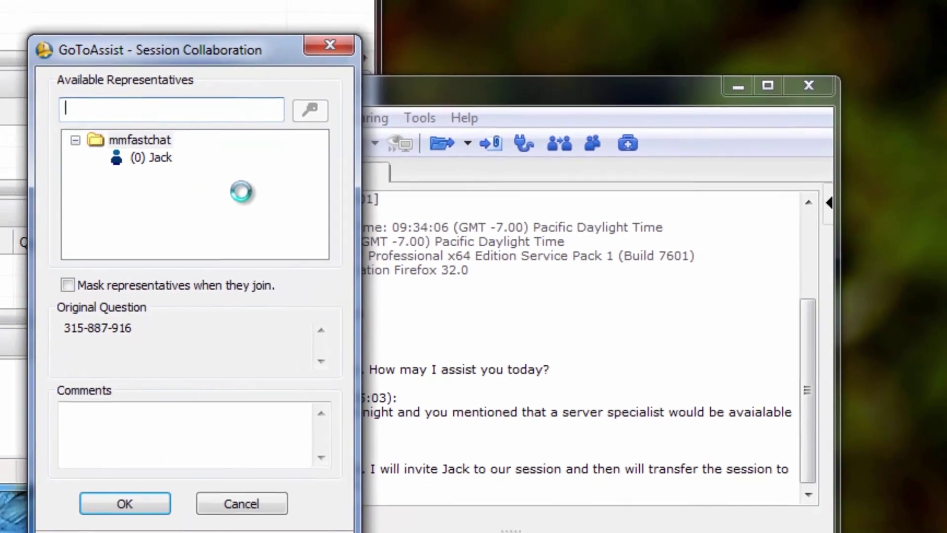
click(159, 157)
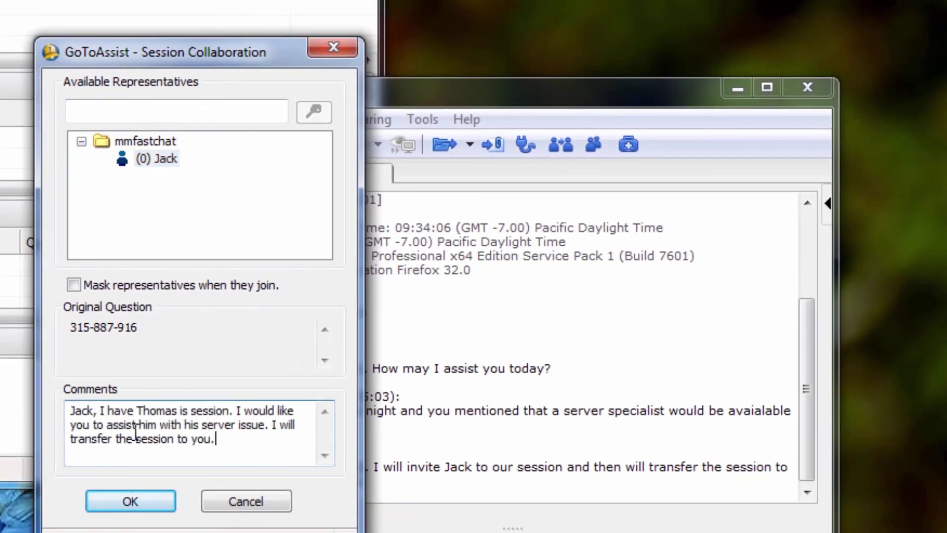
click(107, 501)
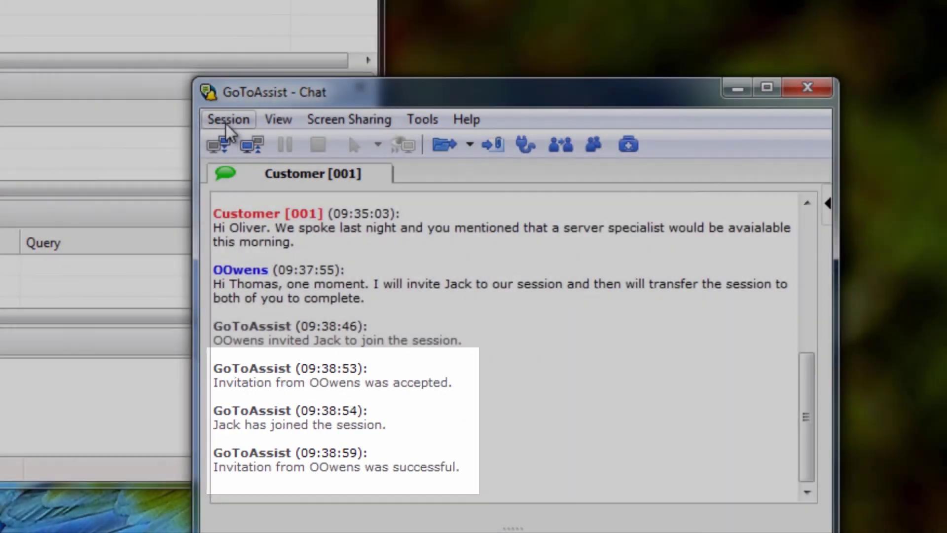
click(226, 121)
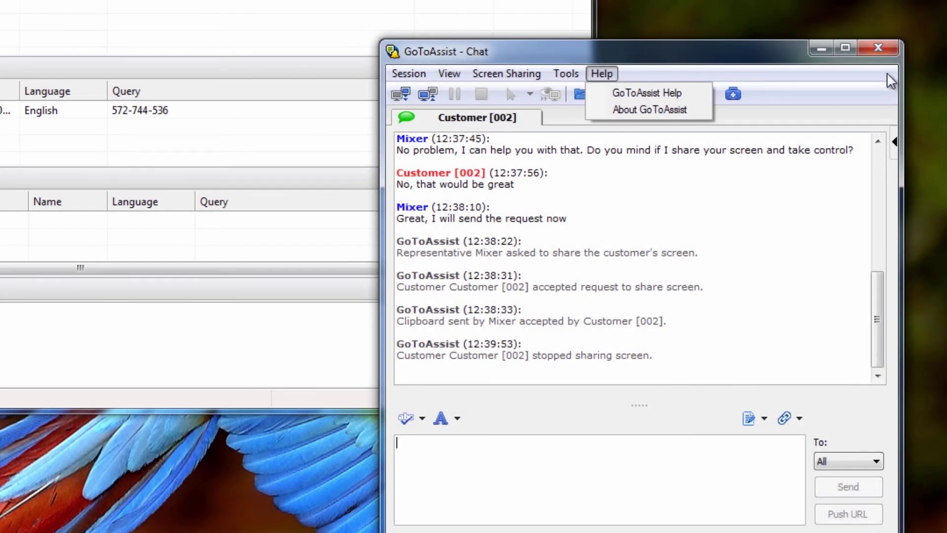
Close the chat, confirm the exit, and submit the end-of-session notes marked Resolved.
click(887, 51)
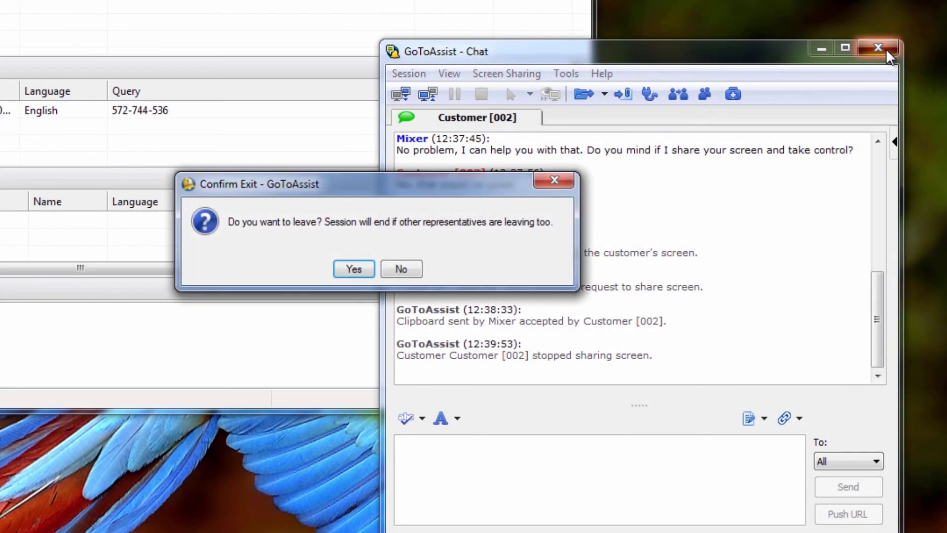
click(366, 272)
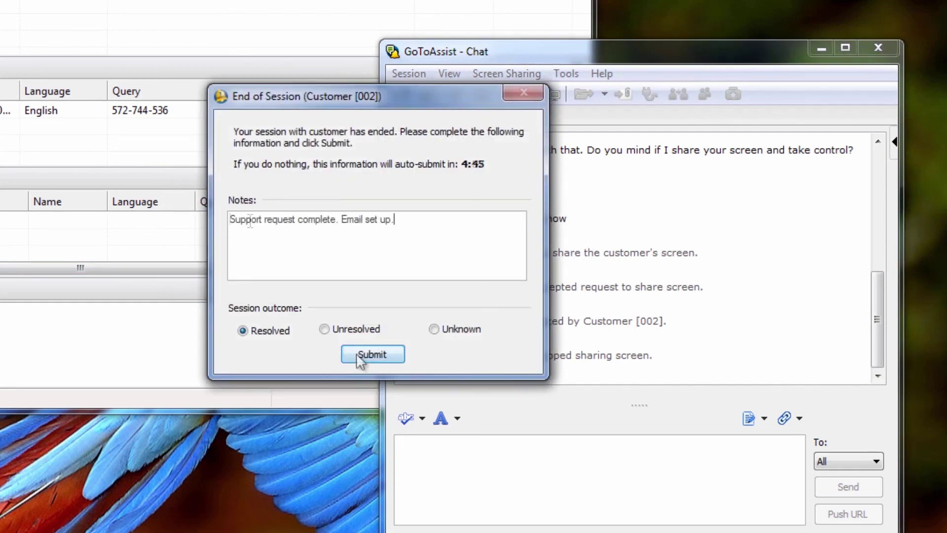
click(371, 354)
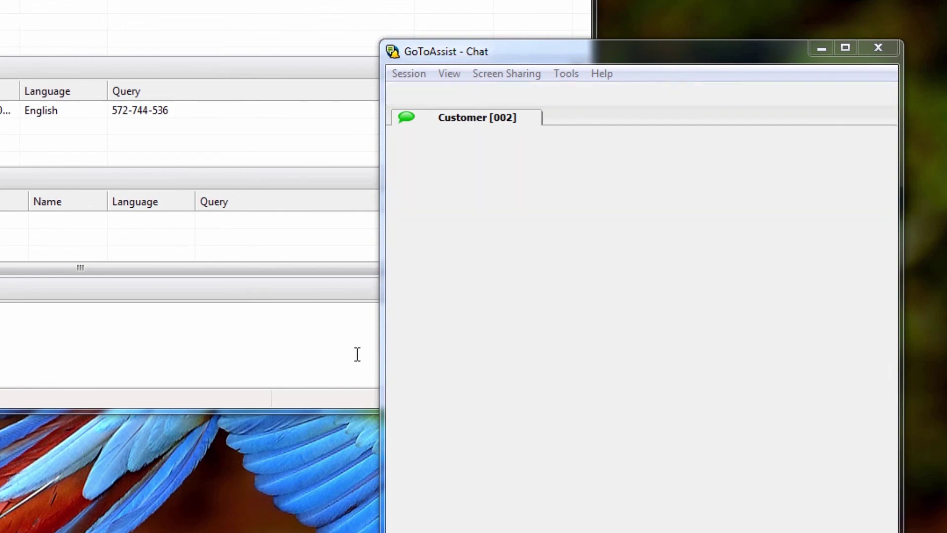